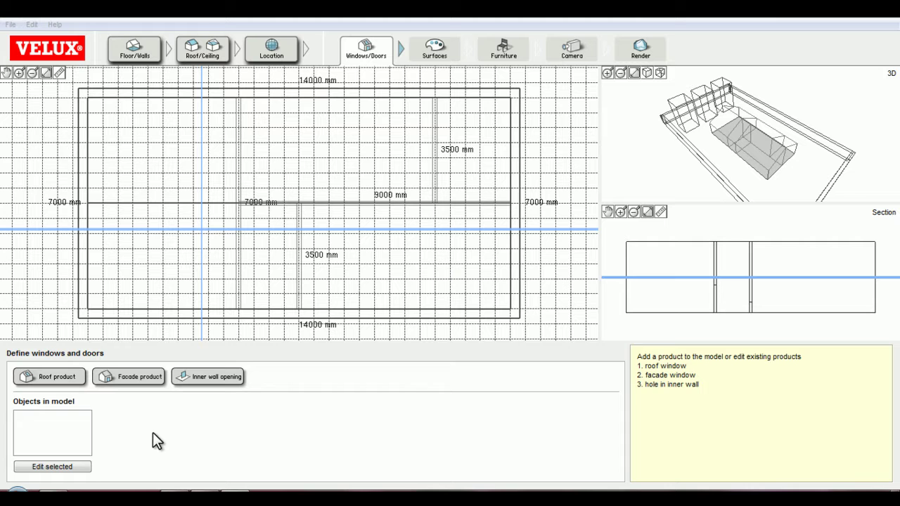
# - Place a combi-installation roof window with the third lining style on the floor plan
pyautogui.click(64, 384)
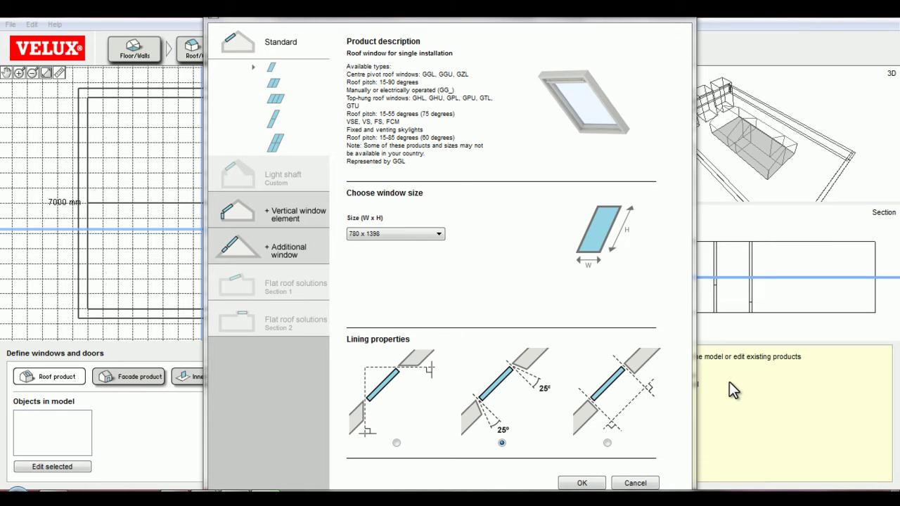
pyautogui.click(274, 121)
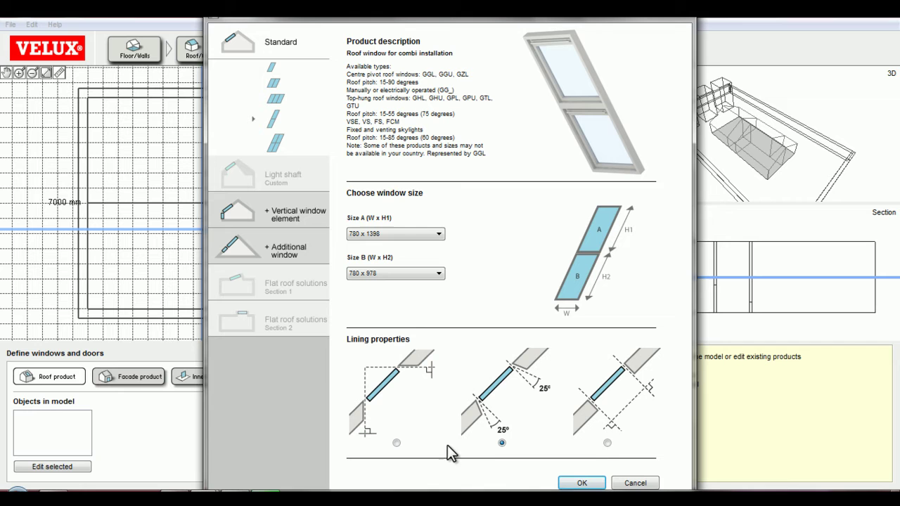
pyautogui.click(607, 443)
pyautogui.click(579, 482)
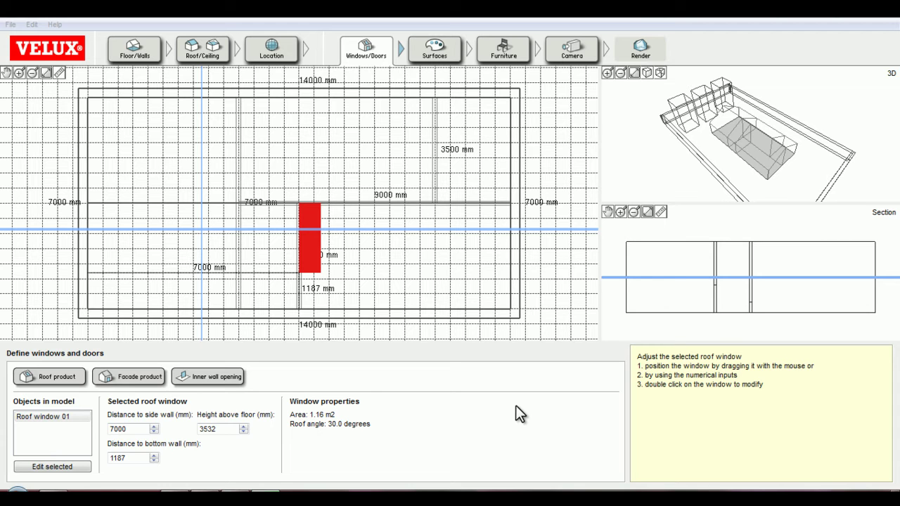
# - Move roof window 01 into the lower-left room, 3137 mm from the side wall and 670 mm from the bottom wall
pyautogui.moveTo(311, 243)
pyautogui.mouseDown()
pyautogui.moveTo(305, 239)
pyautogui.moveTo(307, 258)
pyautogui.mouseUp()
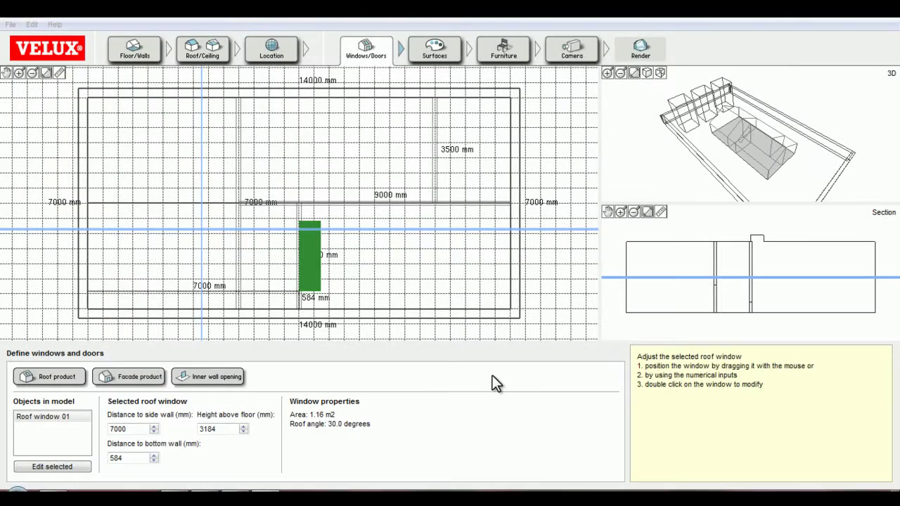
pyautogui.moveTo(309, 256); pyautogui.dragTo(189, 253)
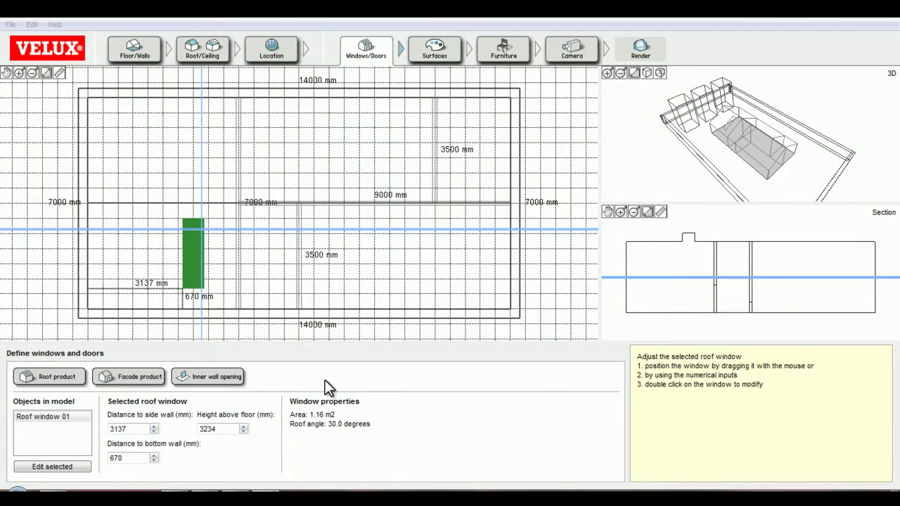
# - Add two more third-lining roof windows and drag each into an upper room
pyautogui.click(42, 378)
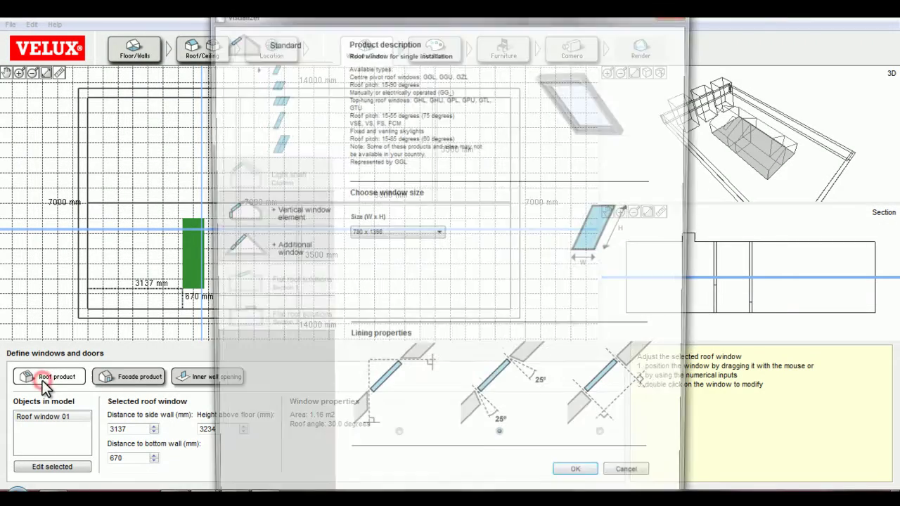
pyautogui.click(608, 443)
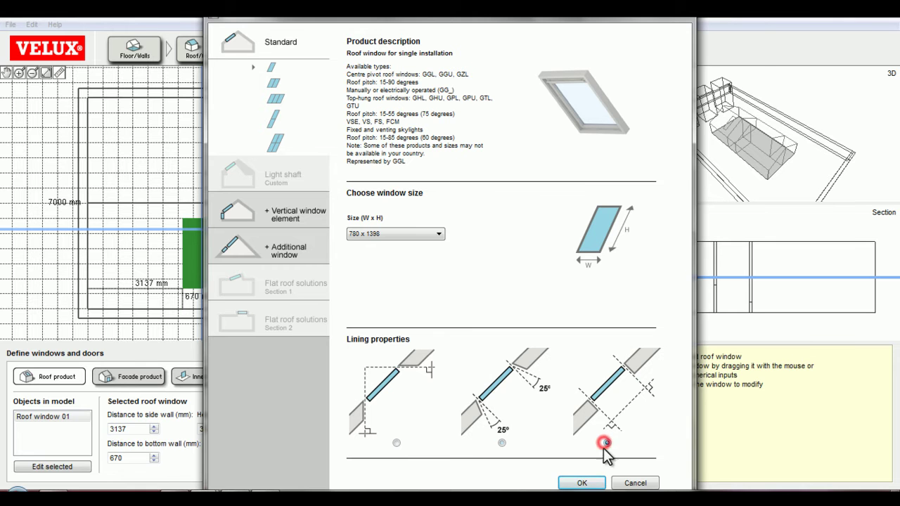
pyautogui.click(582, 483)
pyautogui.moveTo(312, 218); pyautogui.dragTo(281, 130)
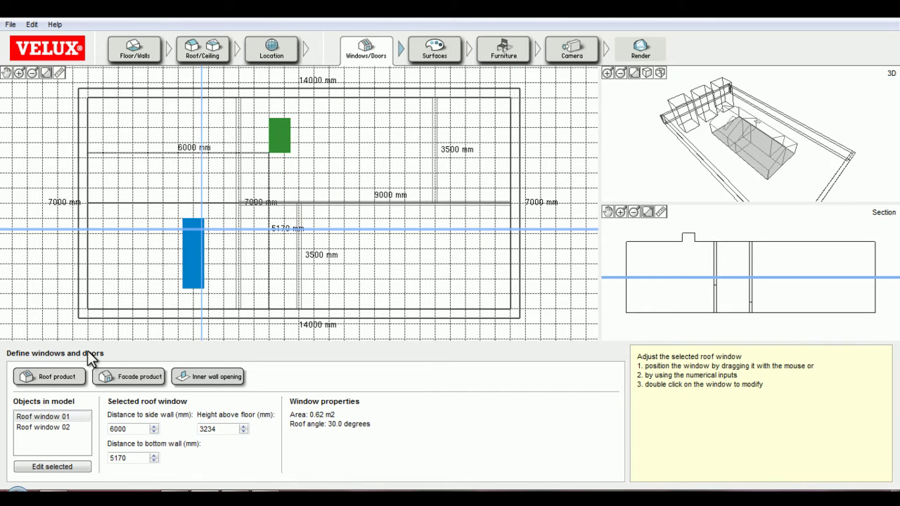
pyautogui.click(56, 377)
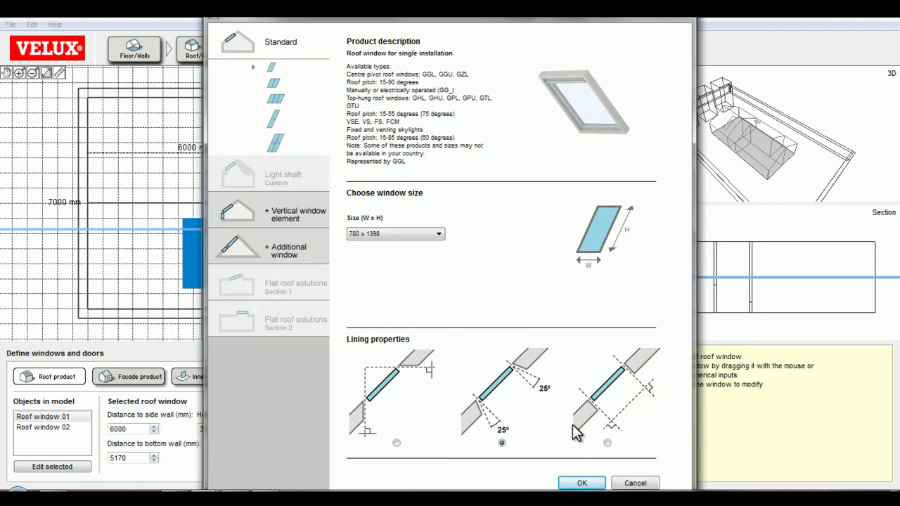
pyautogui.click(607, 442)
pyautogui.click(582, 482)
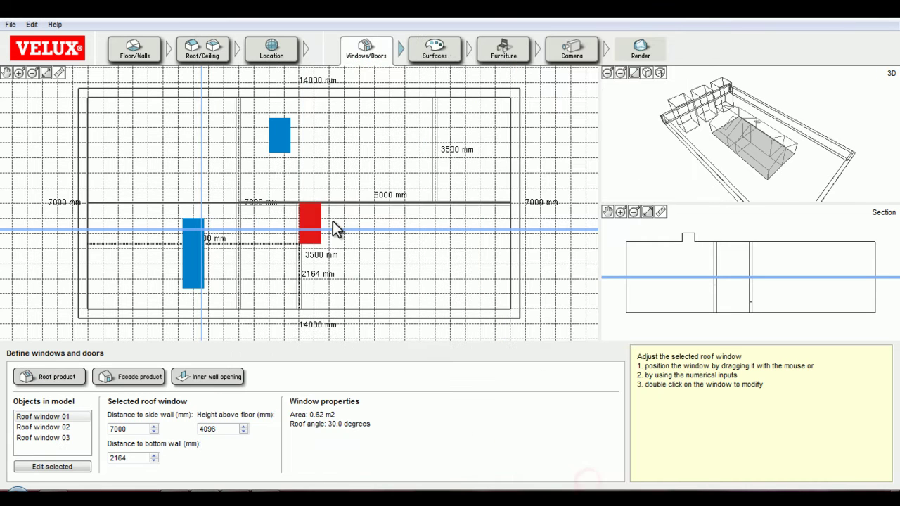
pyautogui.moveTo(311, 231); pyautogui.dragTo(378, 131)
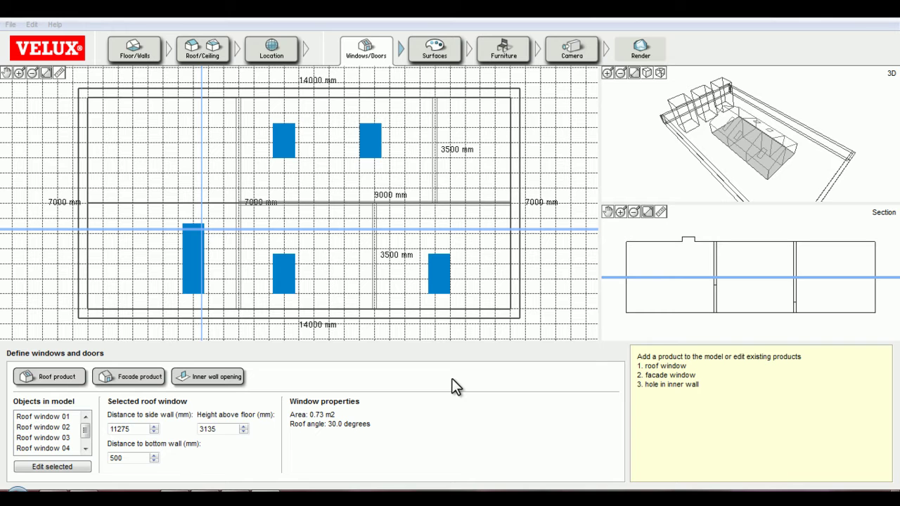
pyautogui.doubleClick(435, 272)
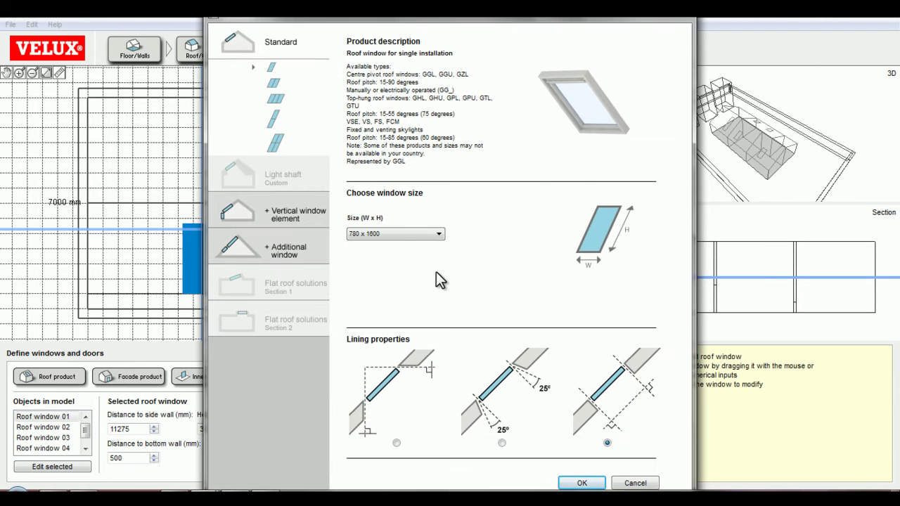
pyautogui.click(580, 483)
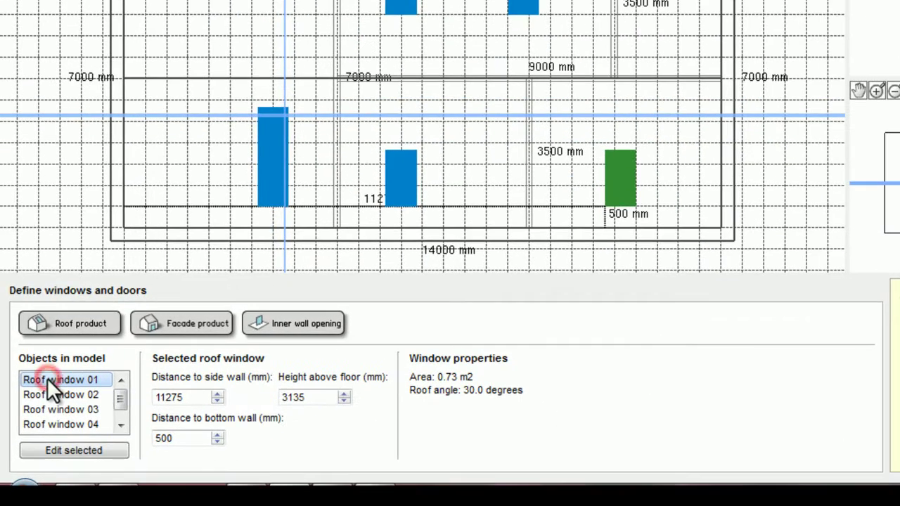
pyautogui.click(65, 452)
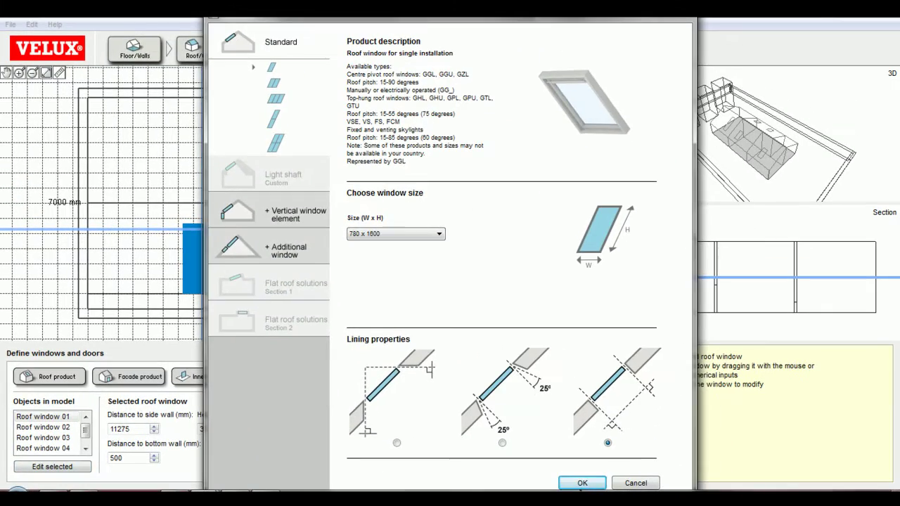
pyautogui.click(582, 483)
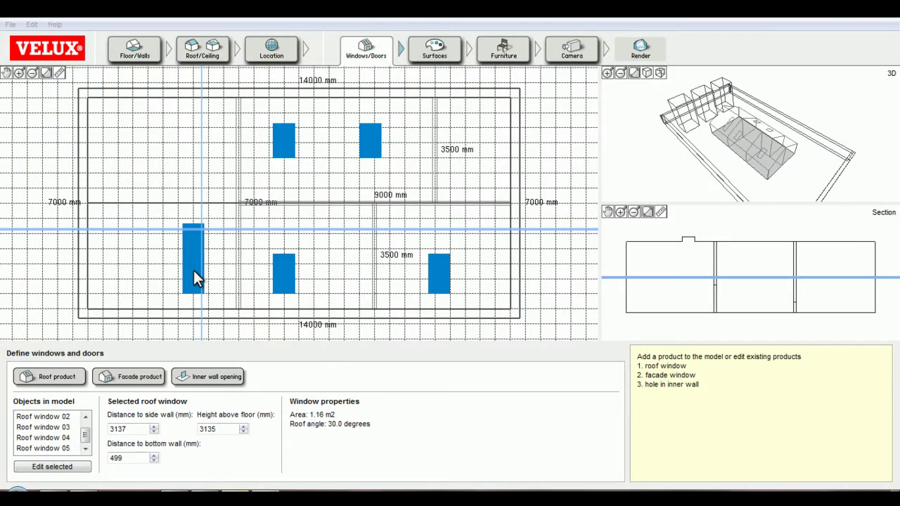
pyautogui.click(195, 274)
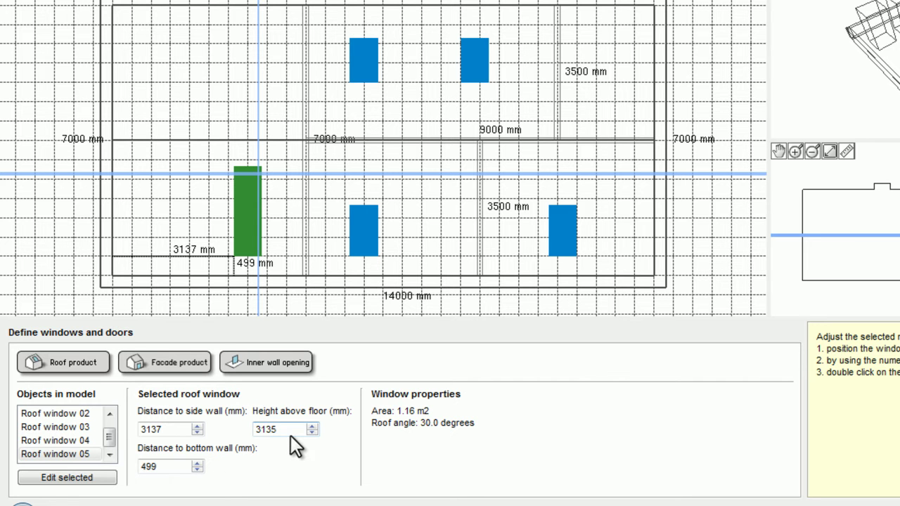
# - Keep the roof window height unchanged and bring up the 1200 × 1200 mm facade window options
pyautogui.click(312, 425)
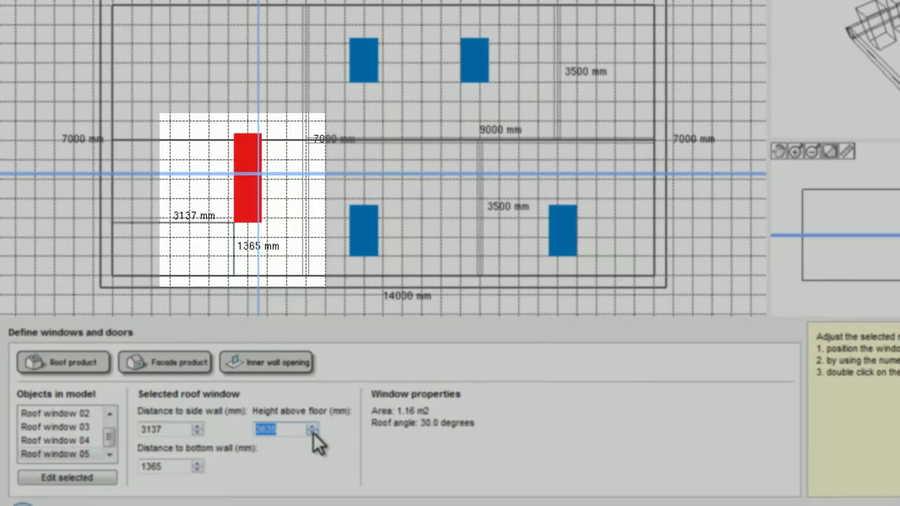
pyautogui.click(314, 433)
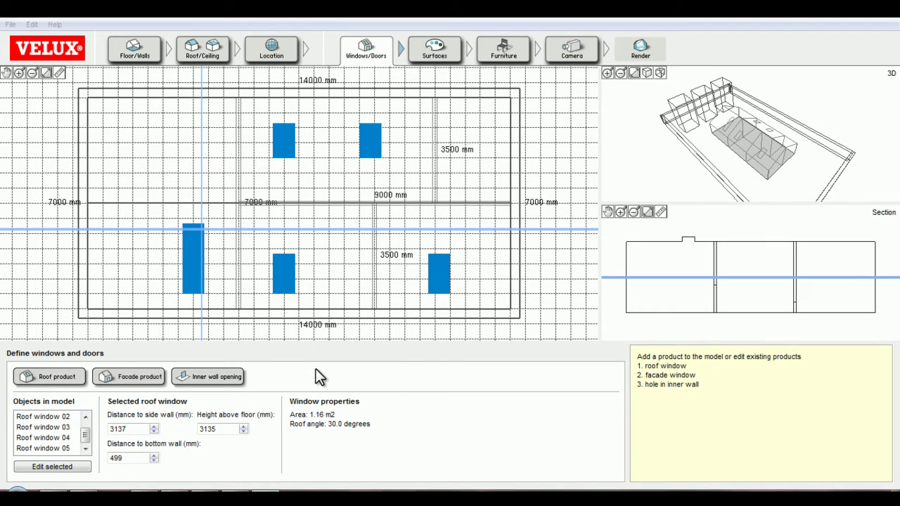
pyautogui.click(145, 378)
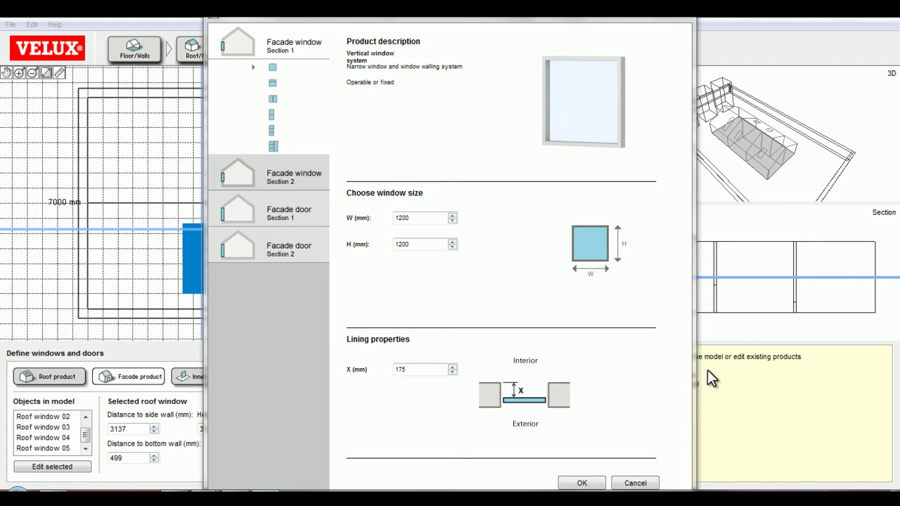
# - Place a facade window and move it onto the bottom outer wall
pyautogui.click(582, 483)
pyautogui.moveTo(81, 267); pyautogui.dragTo(98, 97)
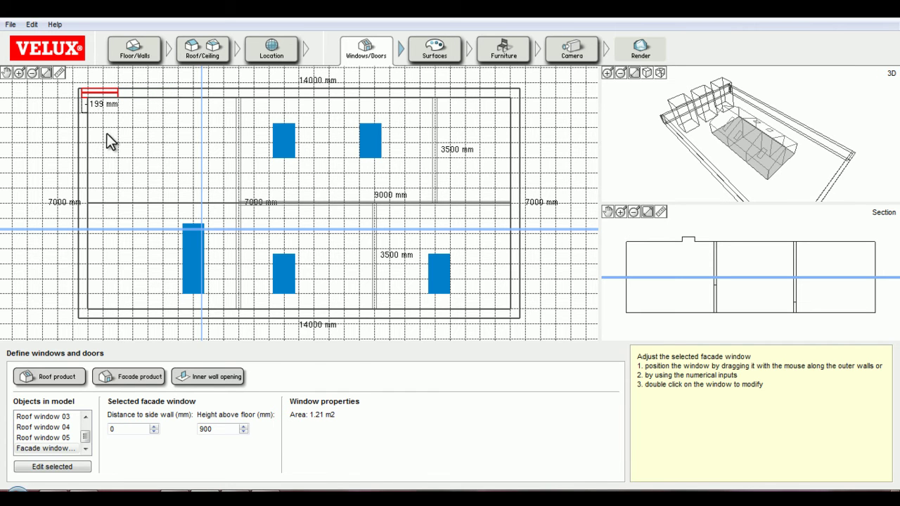
pyautogui.moveTo(97, 92); pyautogui.dragTo(137, 303)
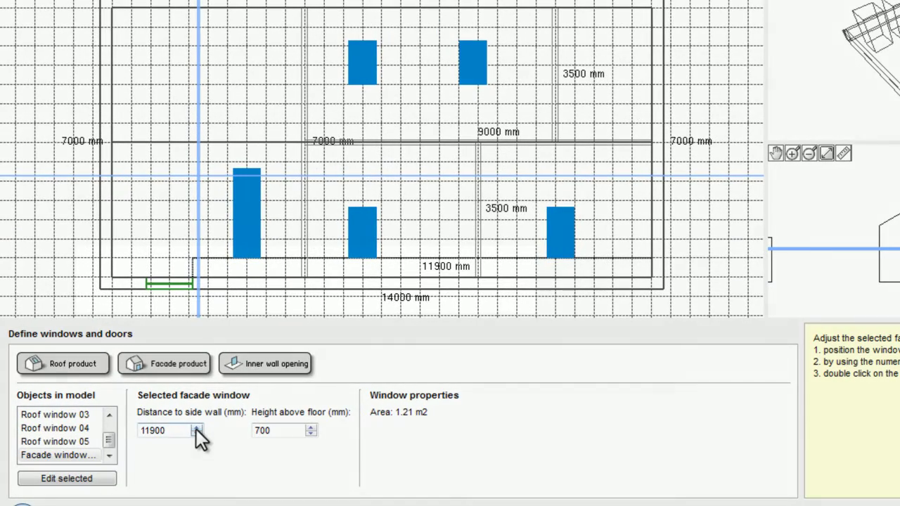
# - Set the facade window to 11300 mm from the side wall and 800 mm above the floor
pyautogui.click(197, 430)
pyautogui.click(196, 430)
pyautogui.click(196, 433)
pyautogui.click(196, 433)
pyautogui.click(196, 433)
pyautogui.click(196, 434)
pyautogui.click(196, 433)
pyautogui.click(196, 433)
pyautogui.click(196, 433)
pyautogui.click(196, 434)
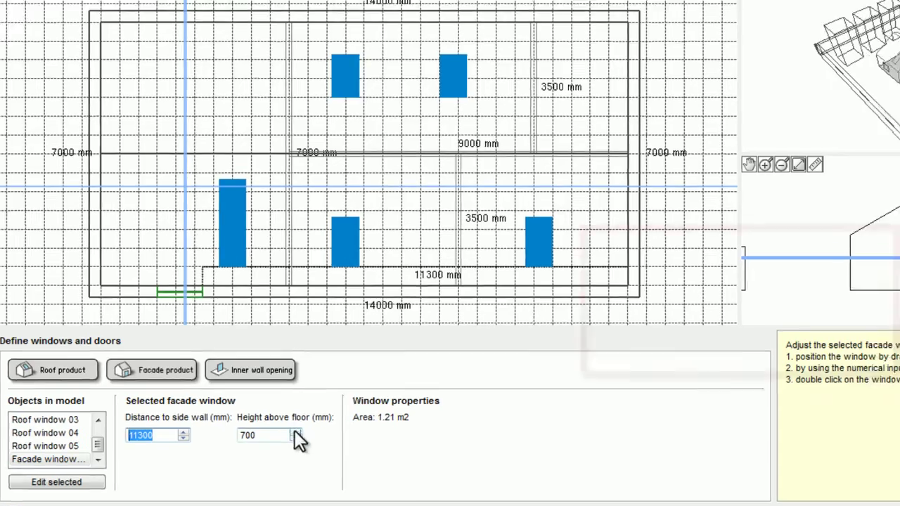
pyautogui.click(296, 431)
pyautogui.click(295, 432)
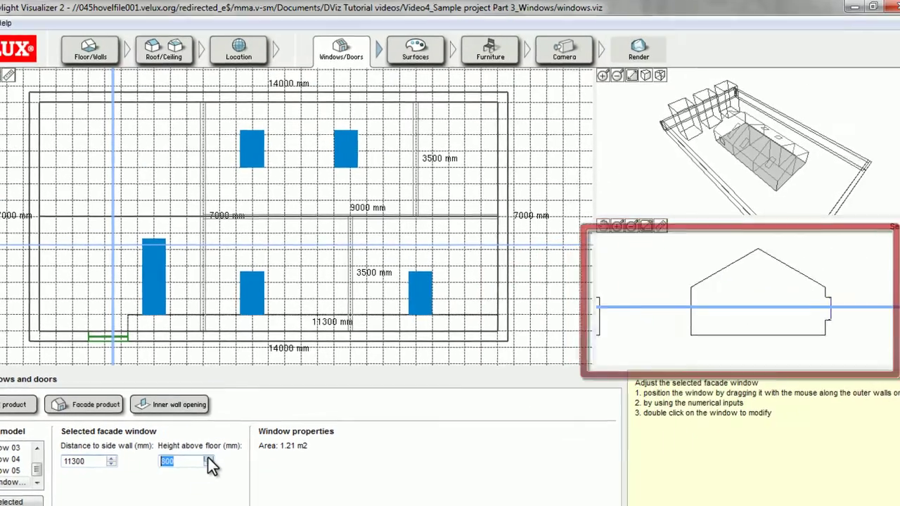
pyautogui.click(295, 432)
pyautogui.click(295, 432)
pyautogui.click(295, 432)
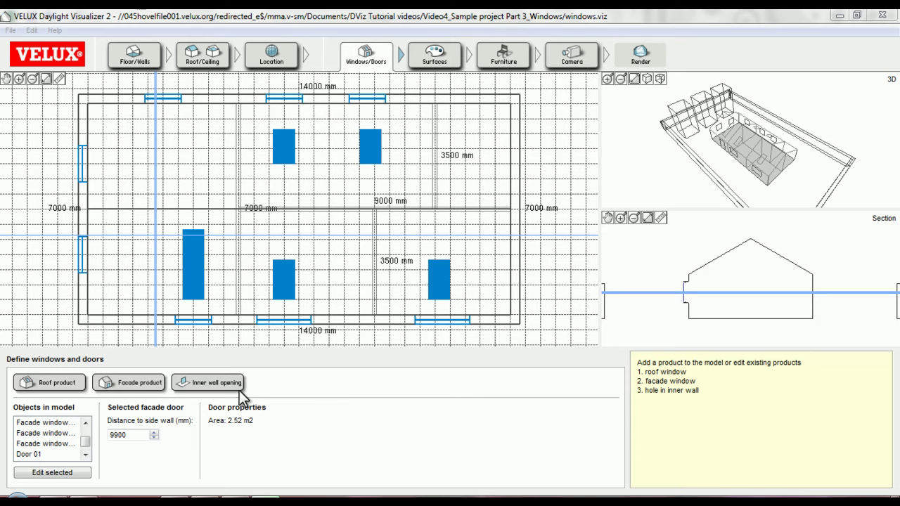
# - Add a 900 × 2100 mm inner wall opening 1000 mm from the side wall, plus a second opening
pyautogui.click(211, 381)
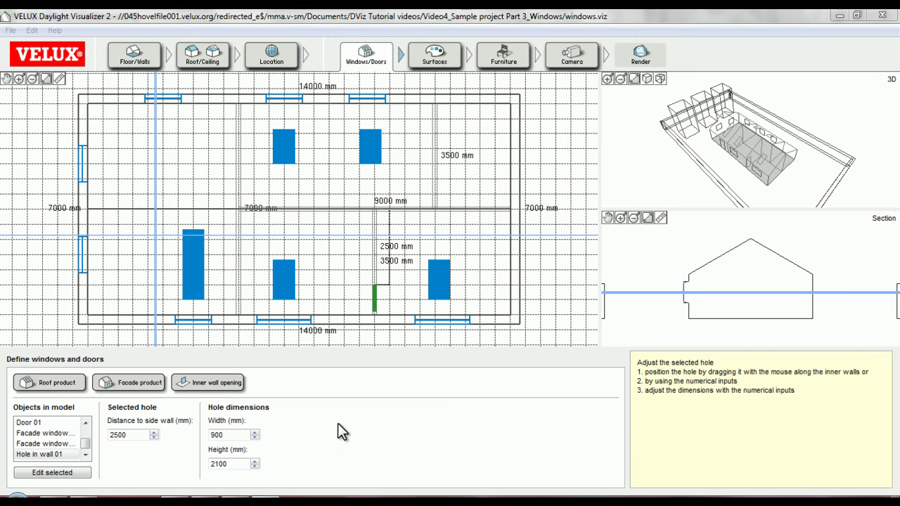
pyautogui.moveTo(373, 302); pyautogui.dragTo(429, 186)
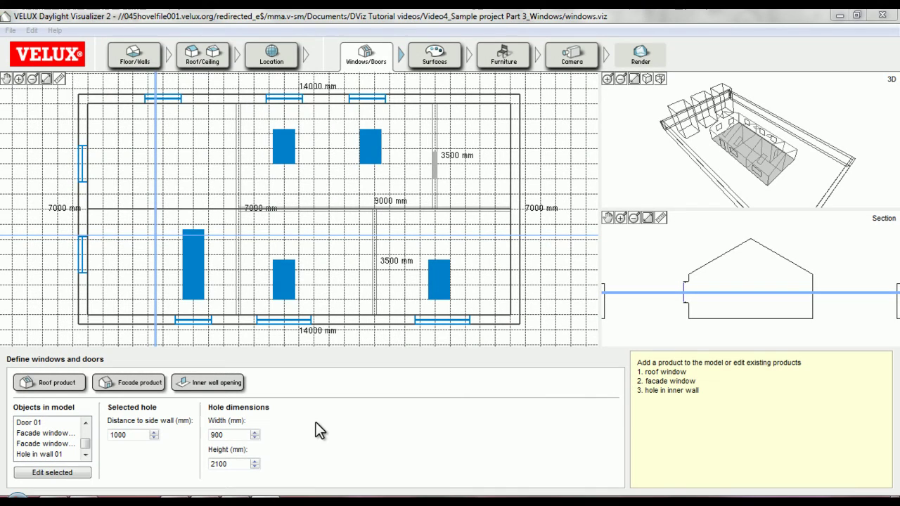
pyautogui.click(208, 385)
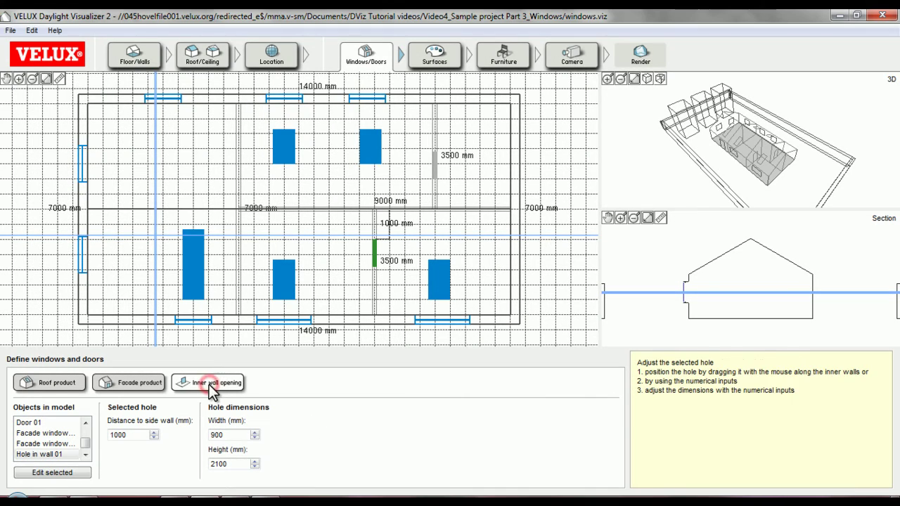